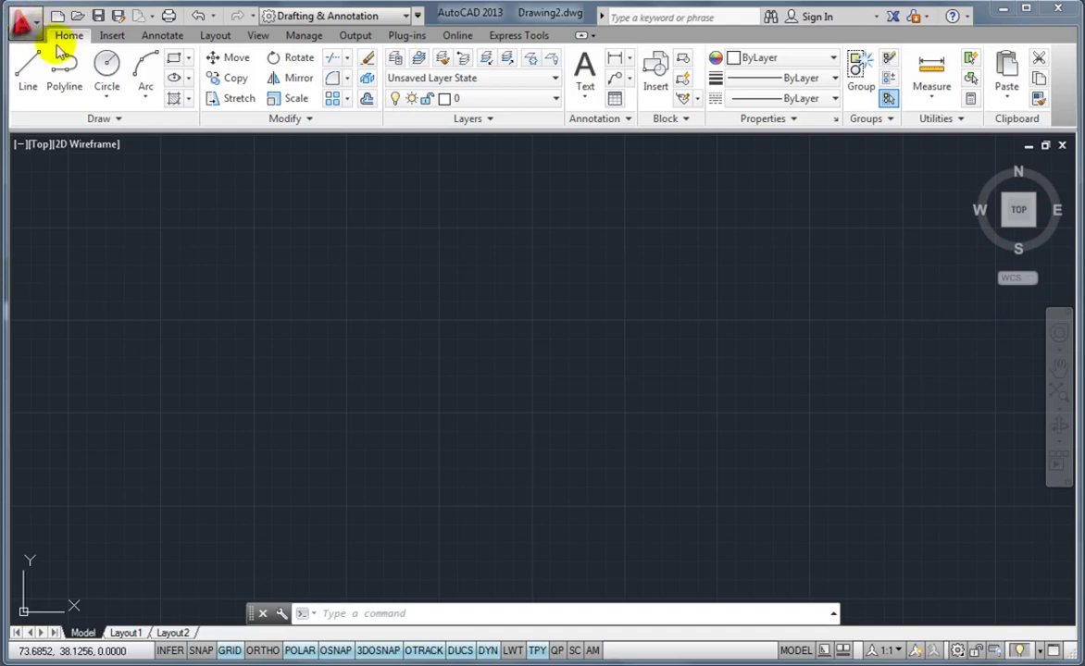
Search the application commands for "l" and clear the search.
left_click(30, 24)
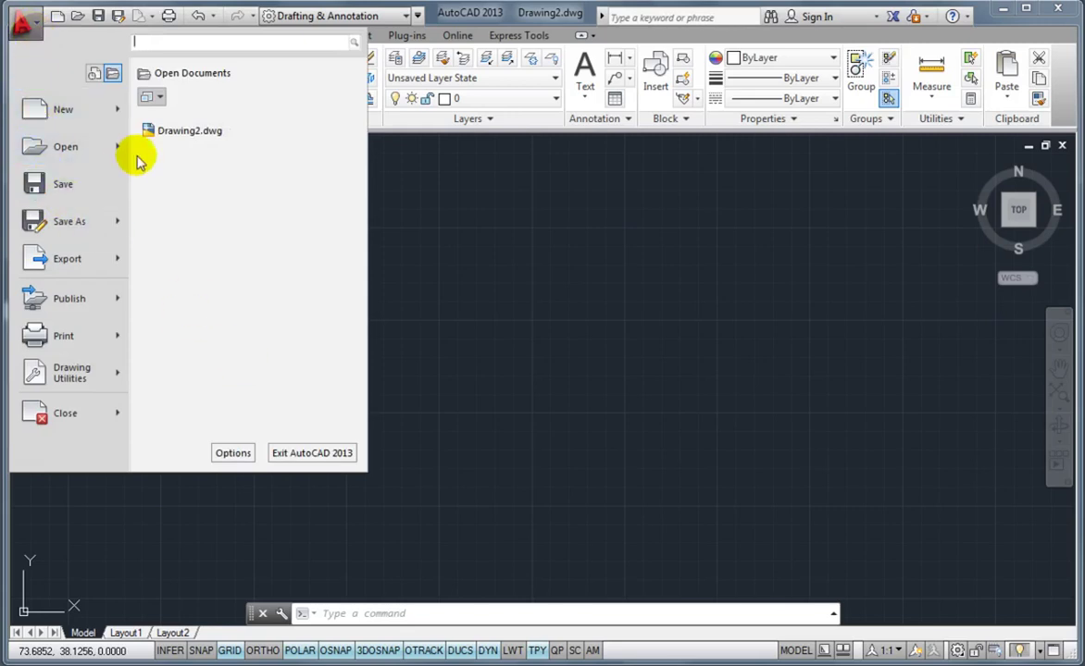
left_click(232, 43)
type("l")
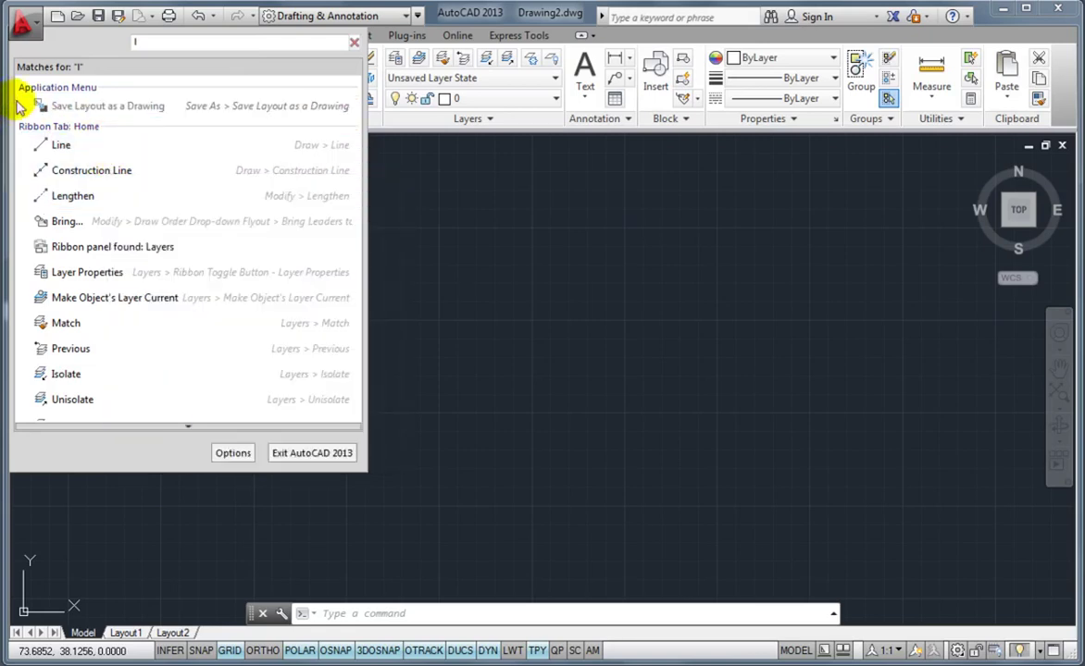
left_click(62, 42)
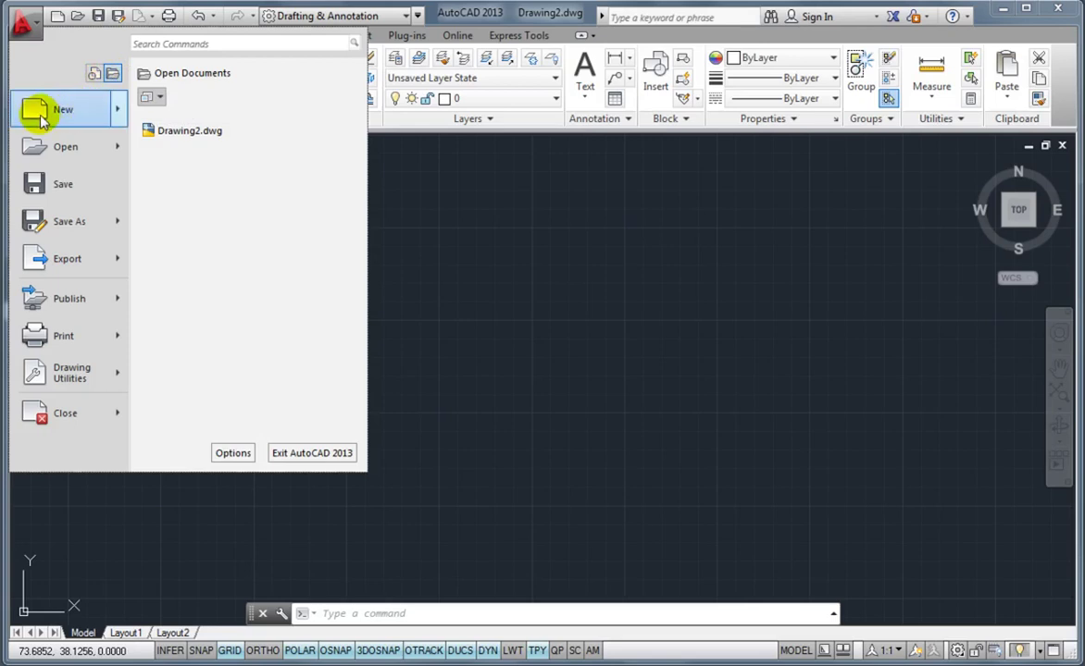
Examine the available file commands for New, Open, Export, Publish, Print, Drawing Utilities and Close.
mouse_move(41, 119)
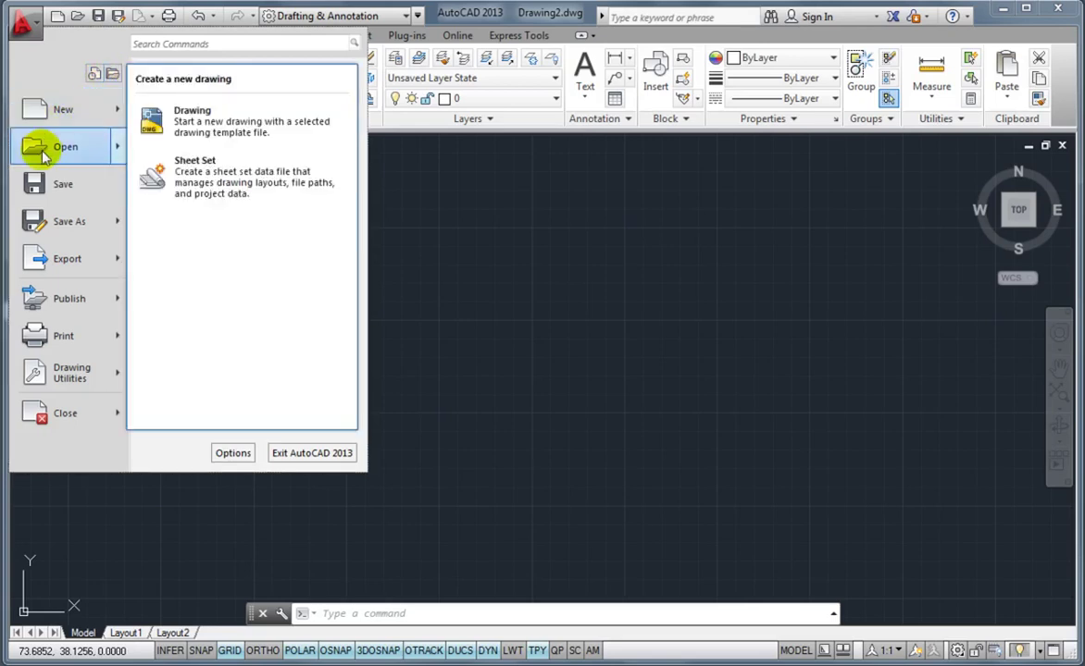
mouse_move(41, 156)
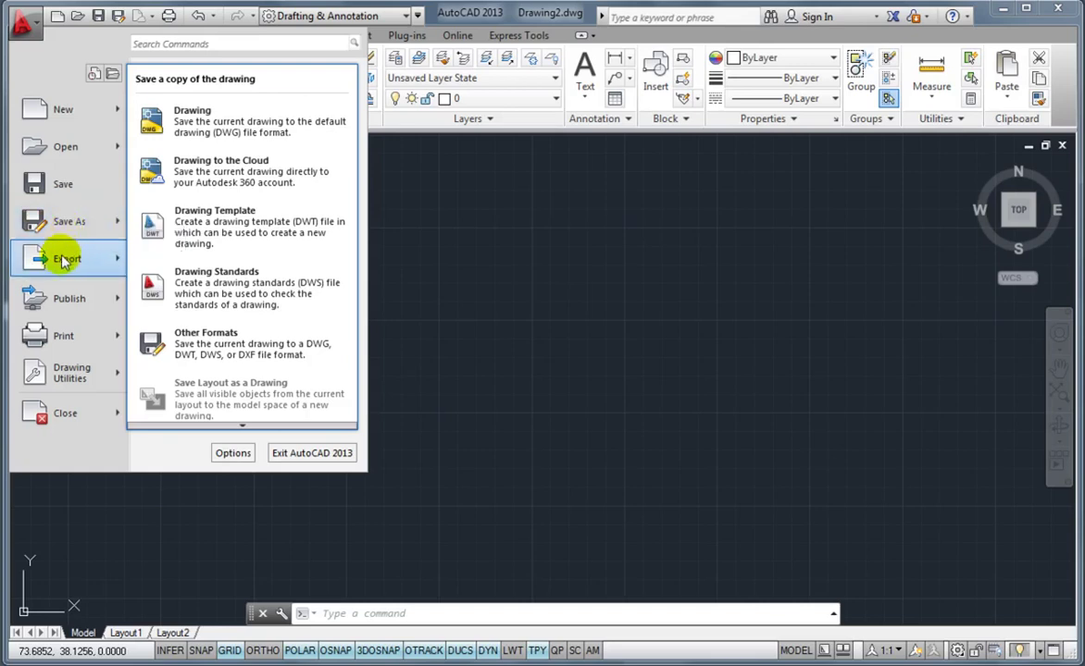
mouse_move(62, 262)
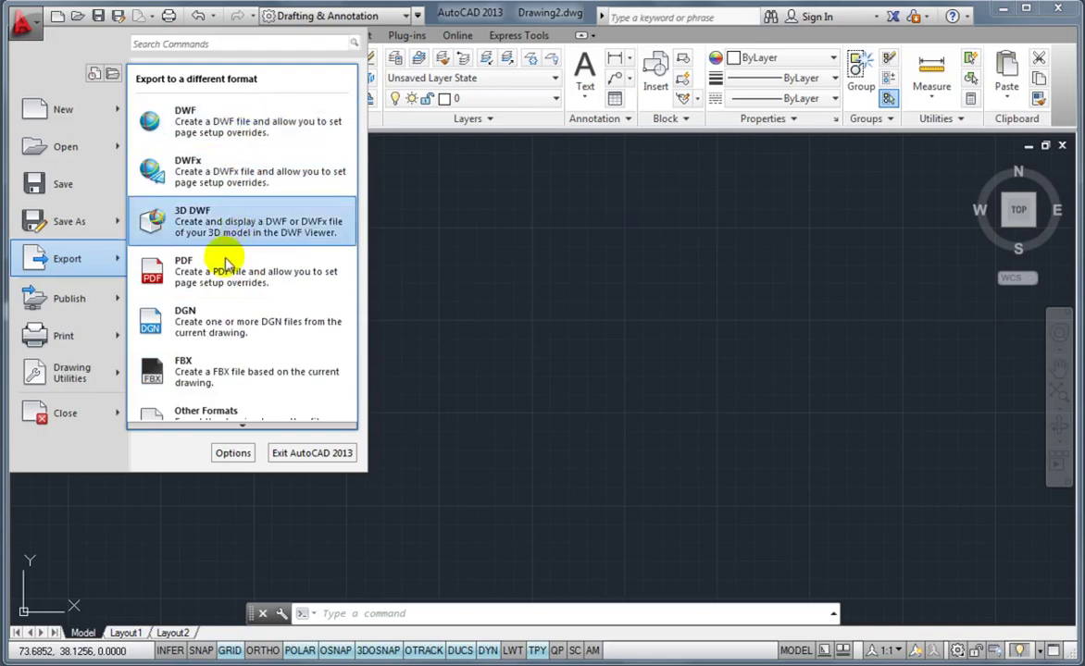
mouse_move(80, 303)
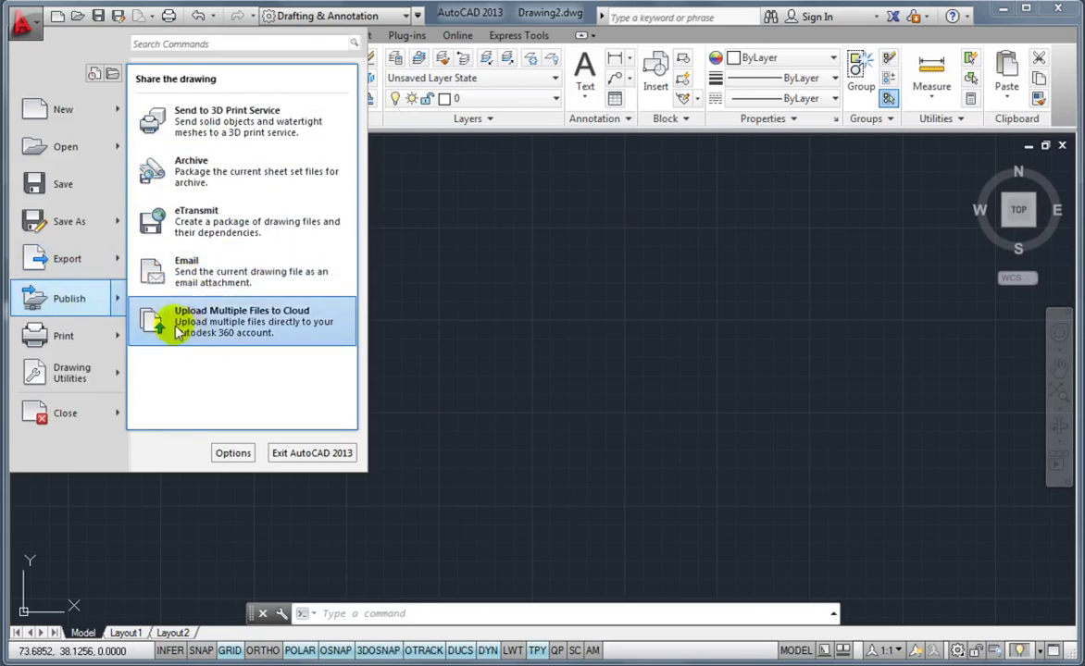
mouse_move(84, 343)
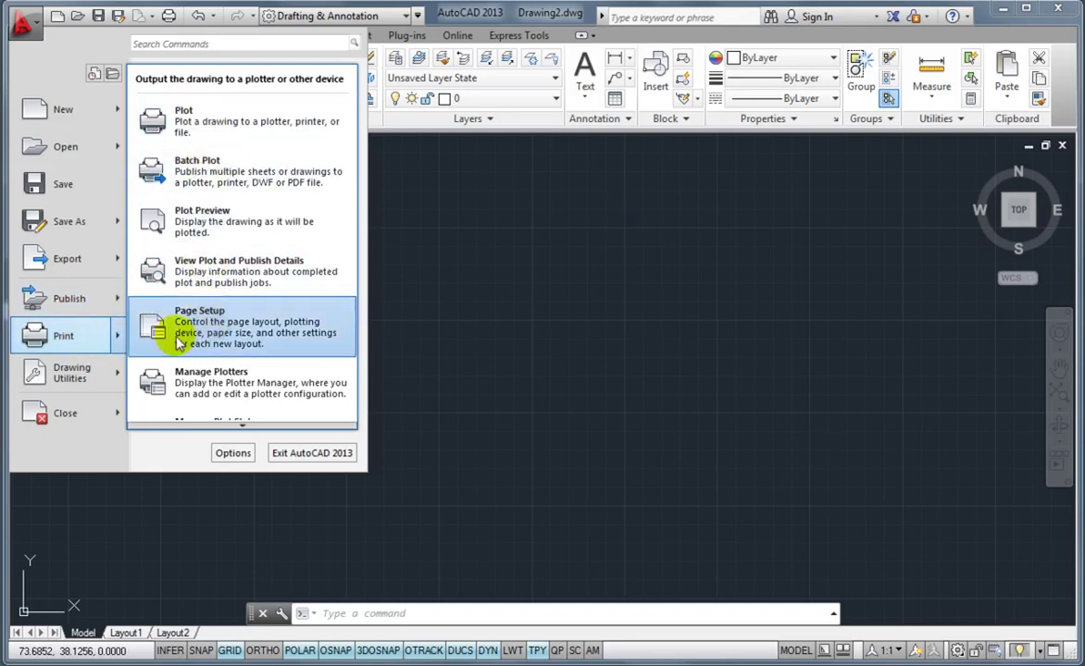
mouse_move(109, 374)
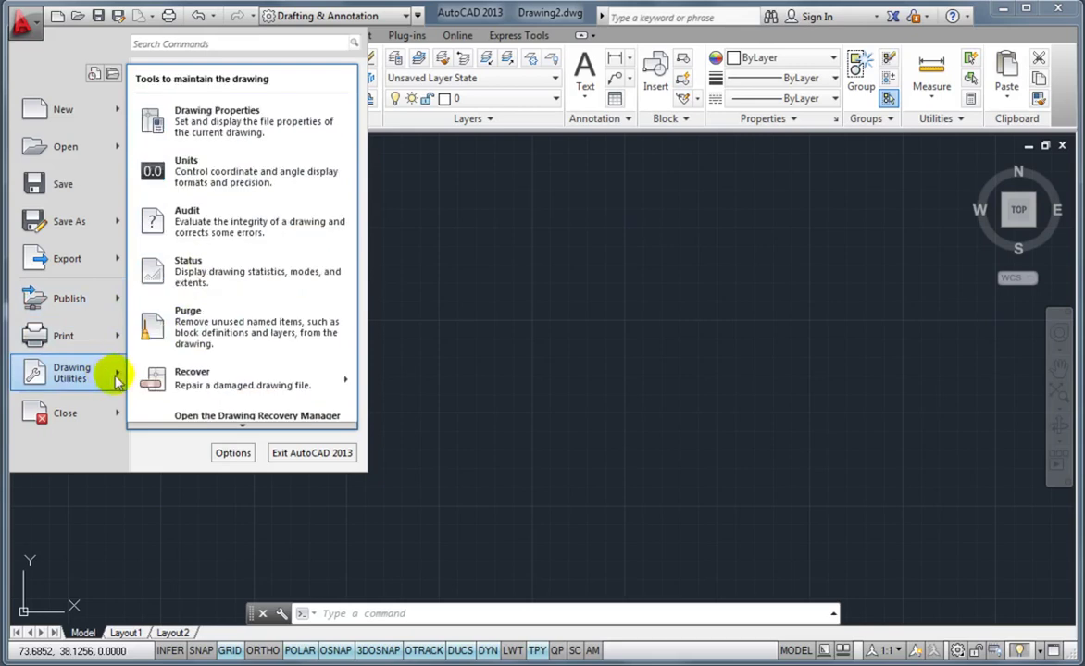
mouse_move(157, 382)
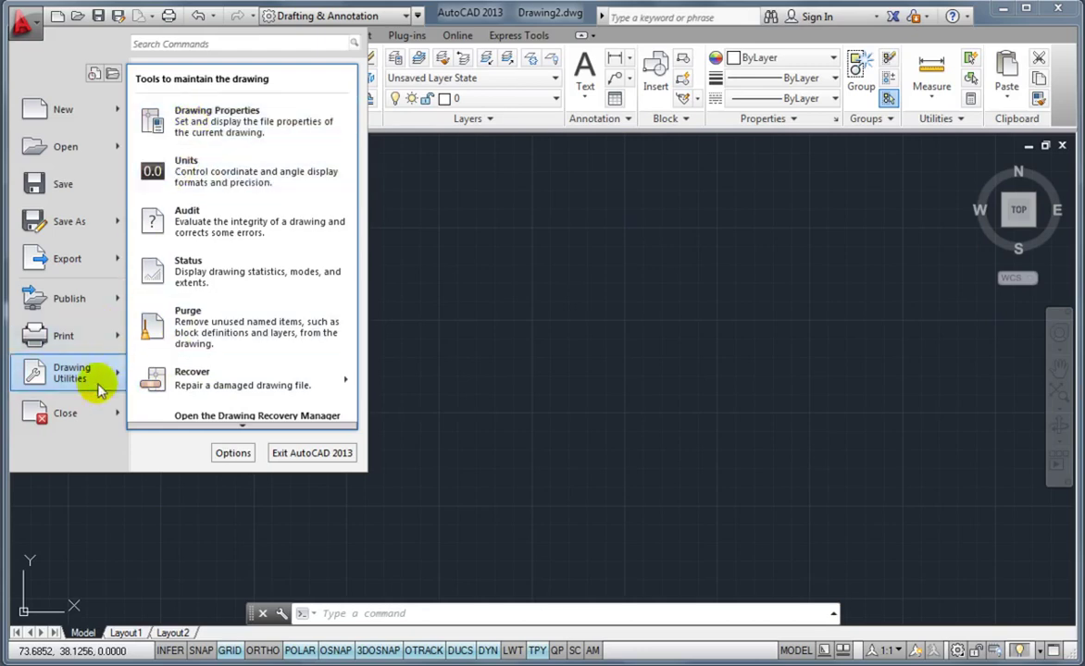
mouse_move(74, 428)
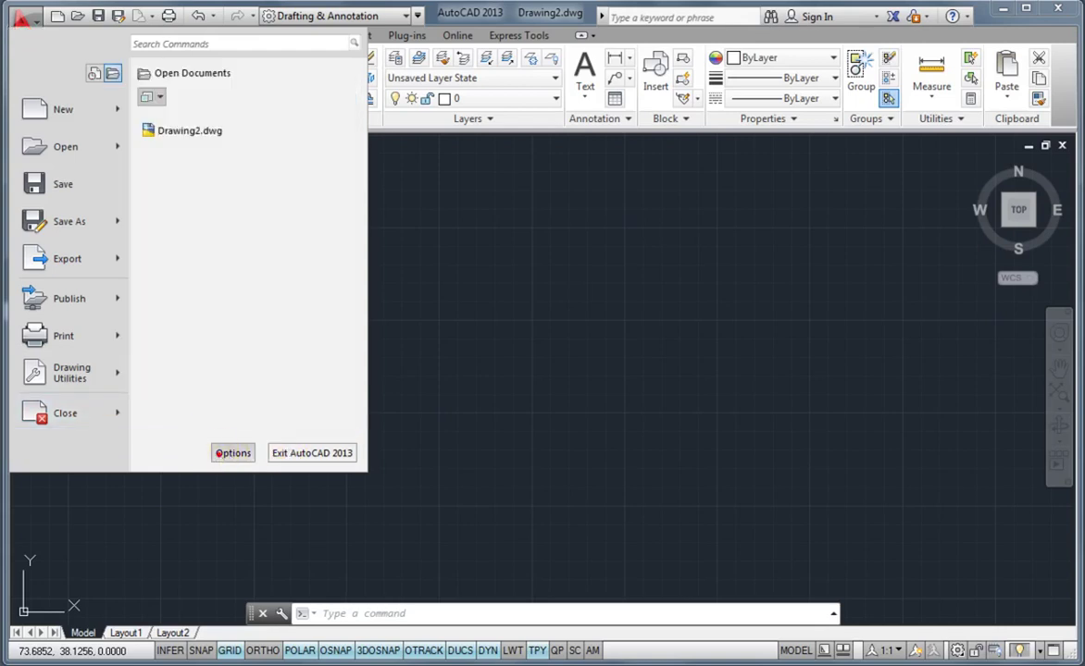
View the Display settings in the program Options and close the dialog without changing anything.
left_click(224, 455)
left_click_drag(426, 67, 352, 117)
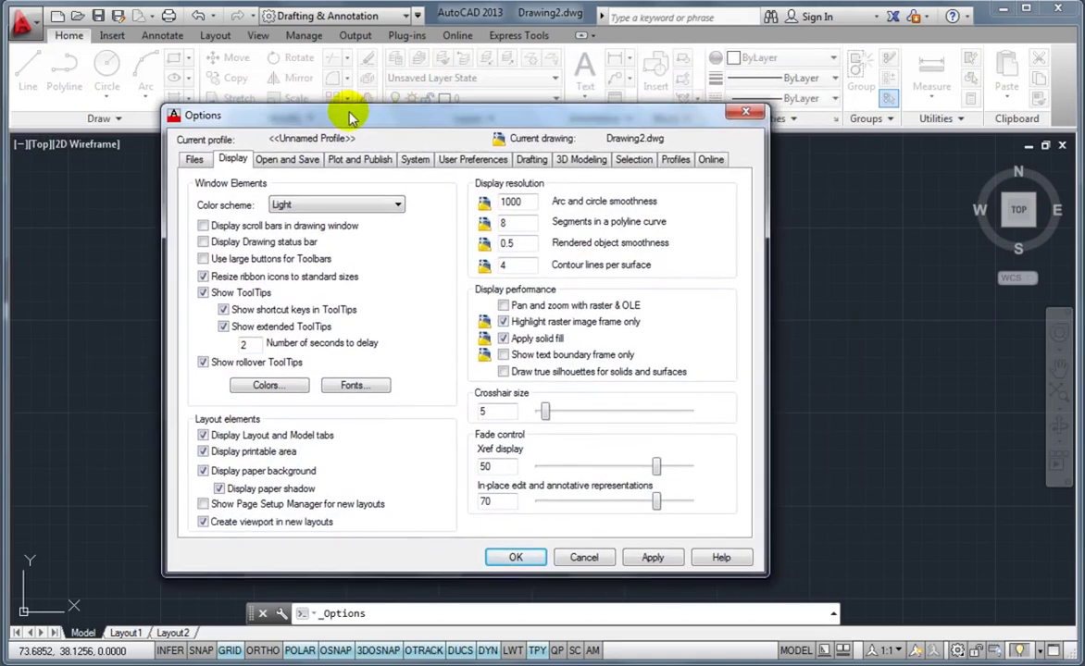
left_click(233, 160)
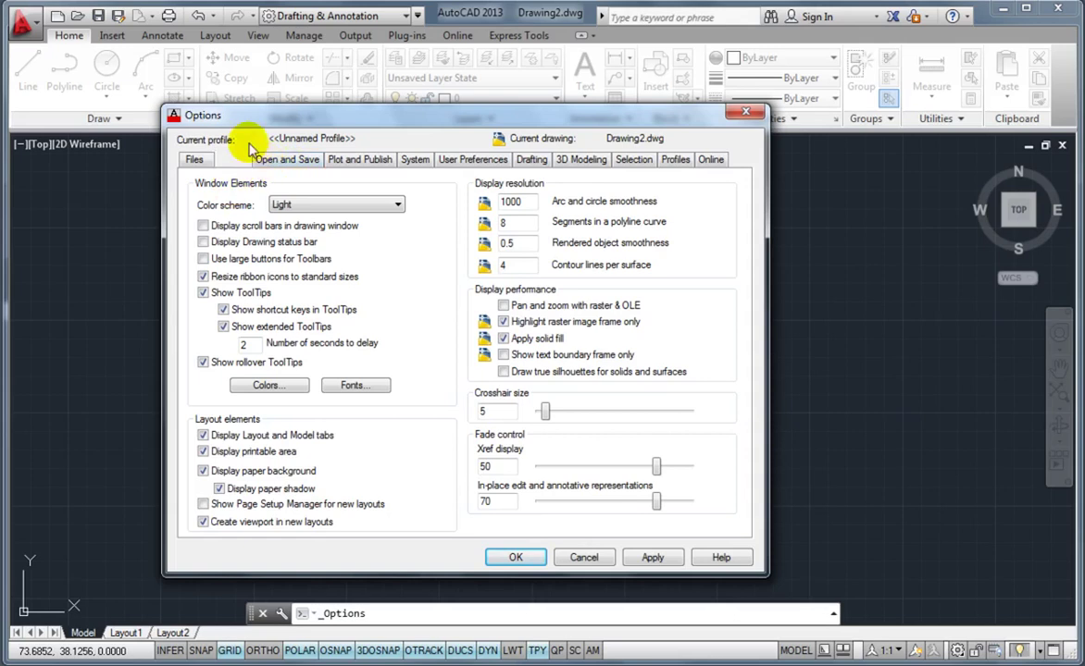
mouse_move(250, 121)
left_mouse_down()
mouse_move(258, 119)
mouse_move(248, 114)
left_mouse_up()
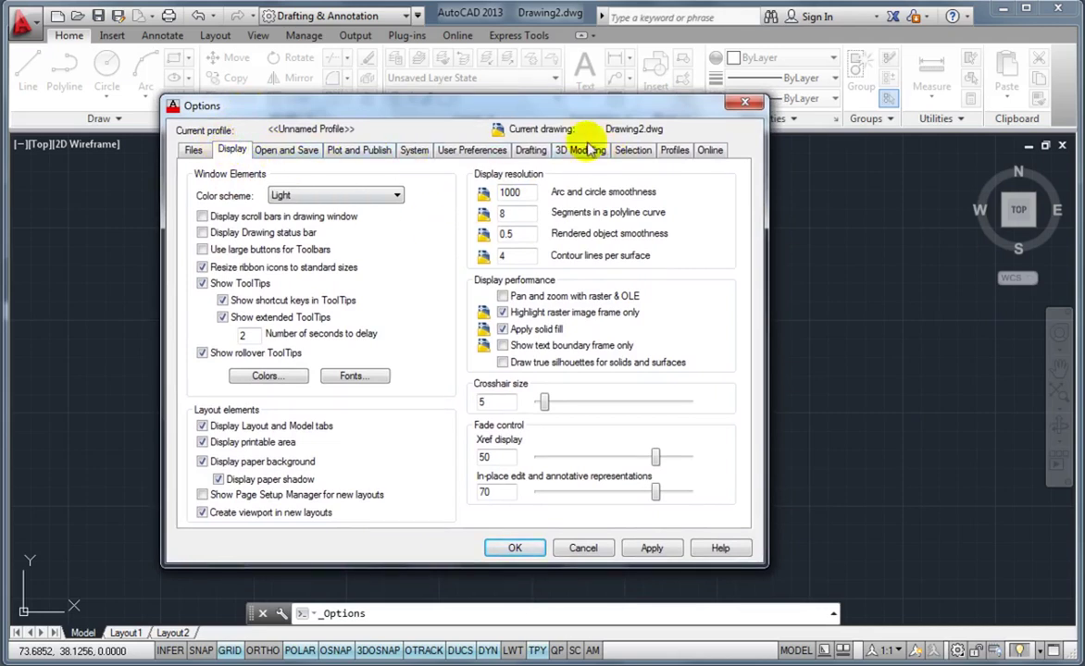
left_click(741, 106)
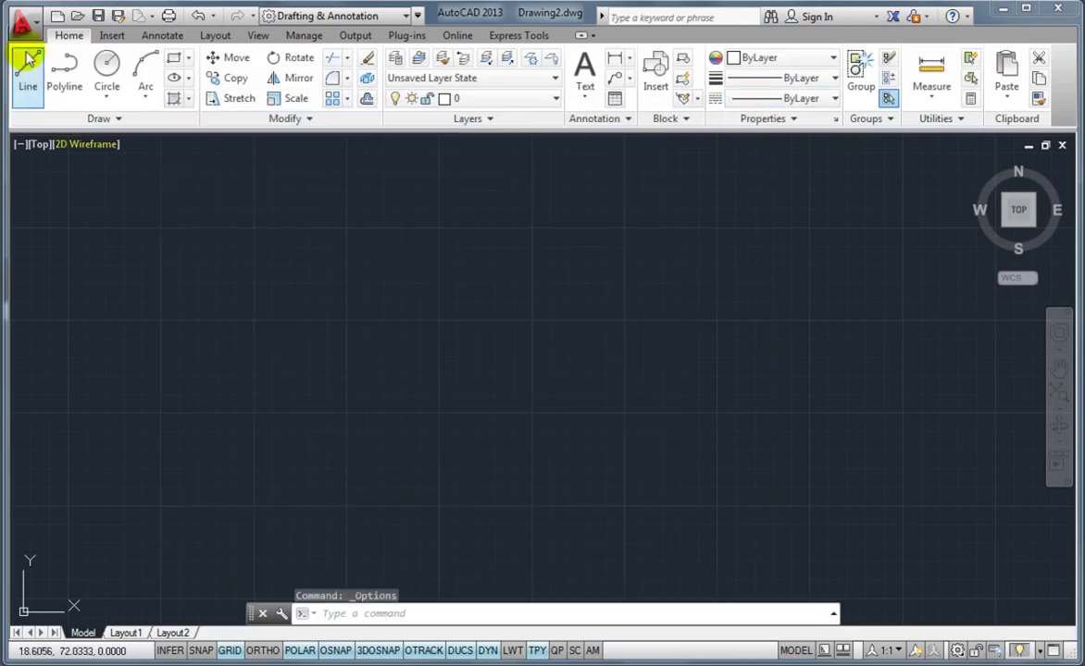
Open the Online Sample Files page in the browser and reposition its window over the drawing area.
left_click(23, 22)
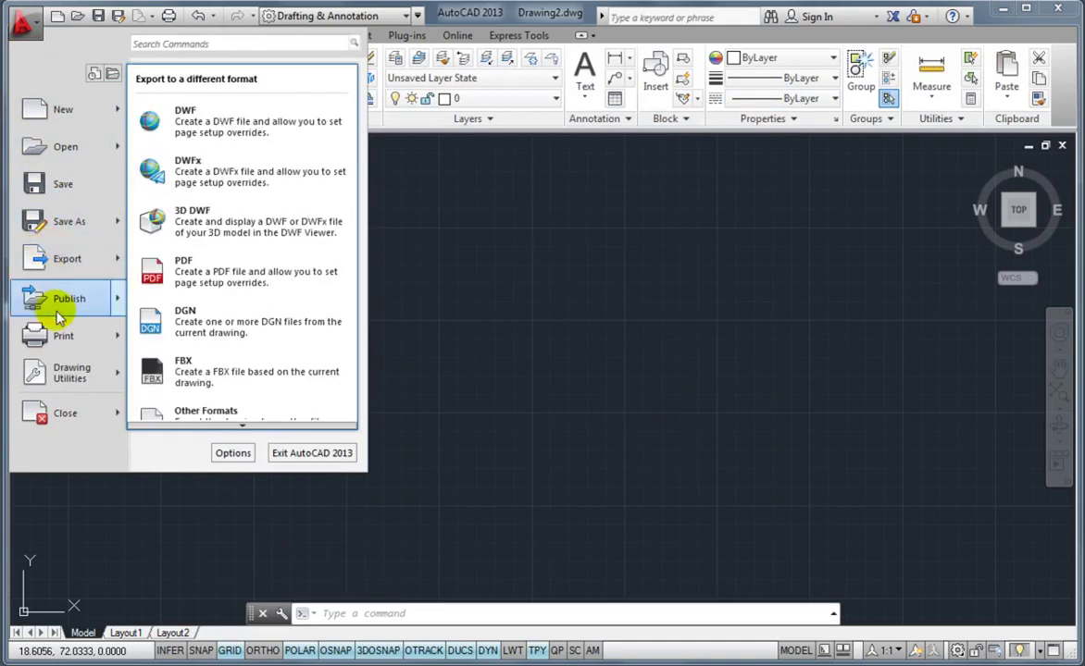
mouse_move(60, 347)
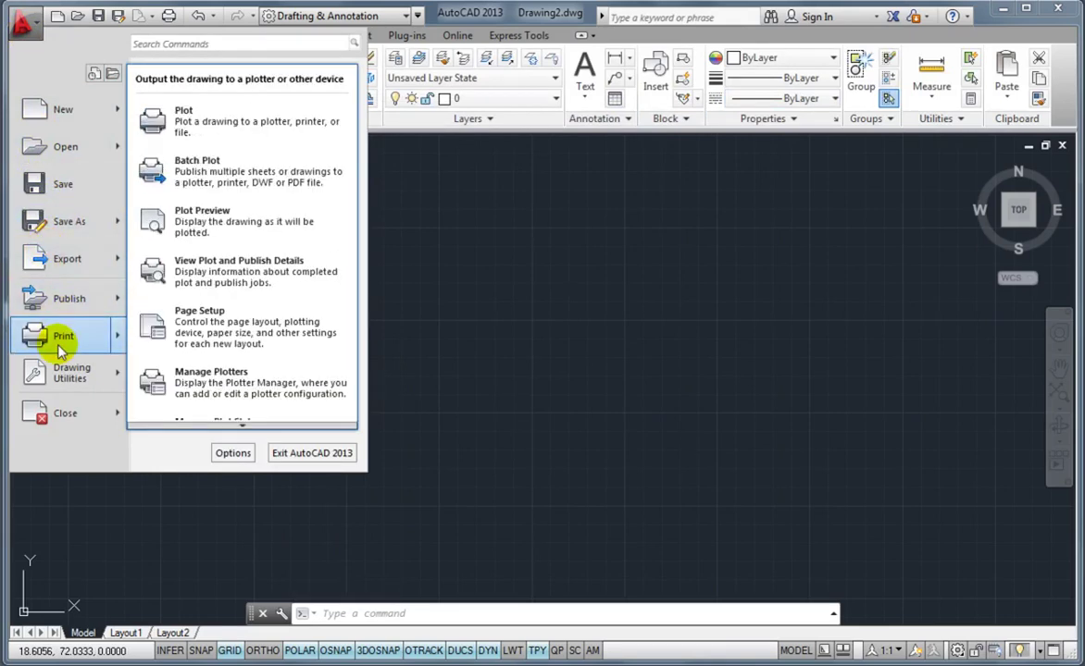
mouse_move(84, 153)
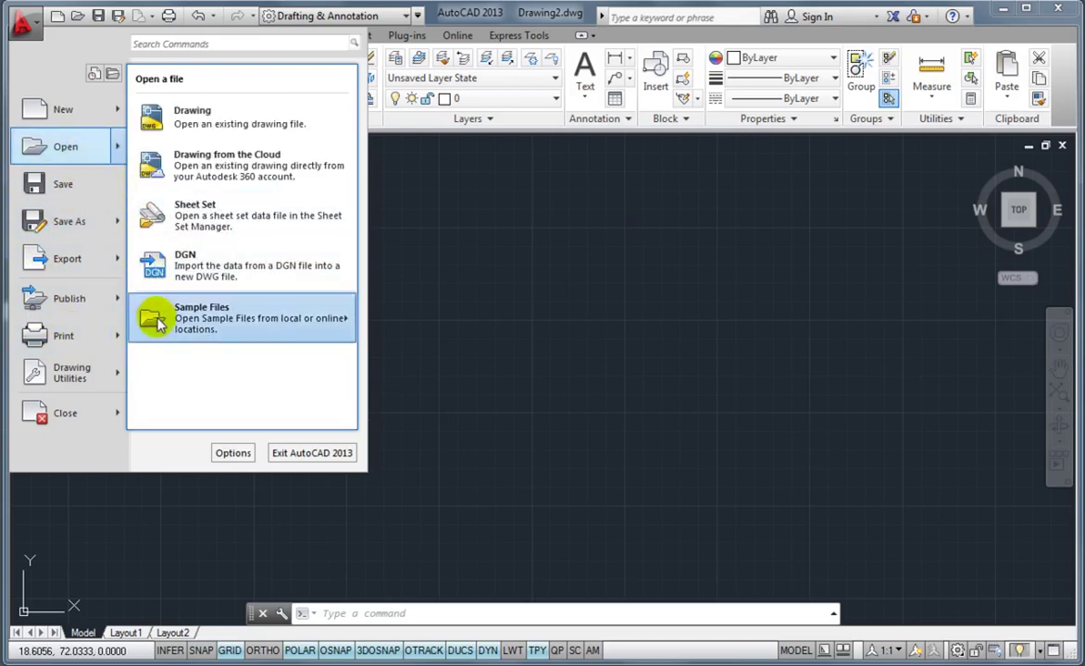
mouse_move(157, 323)
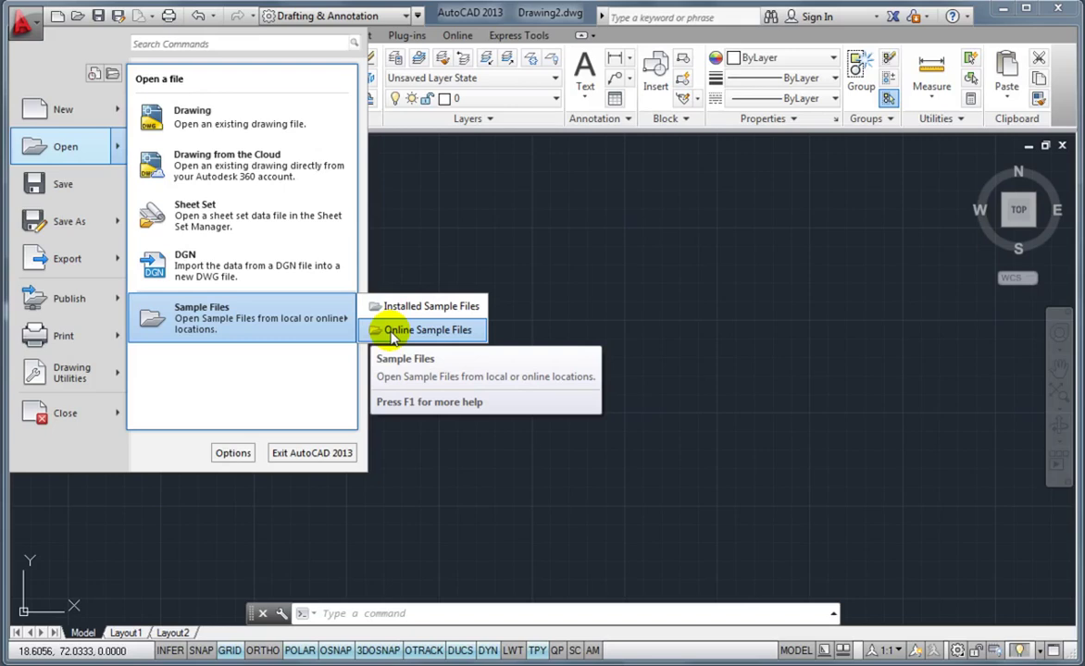
left_click(391, 333)
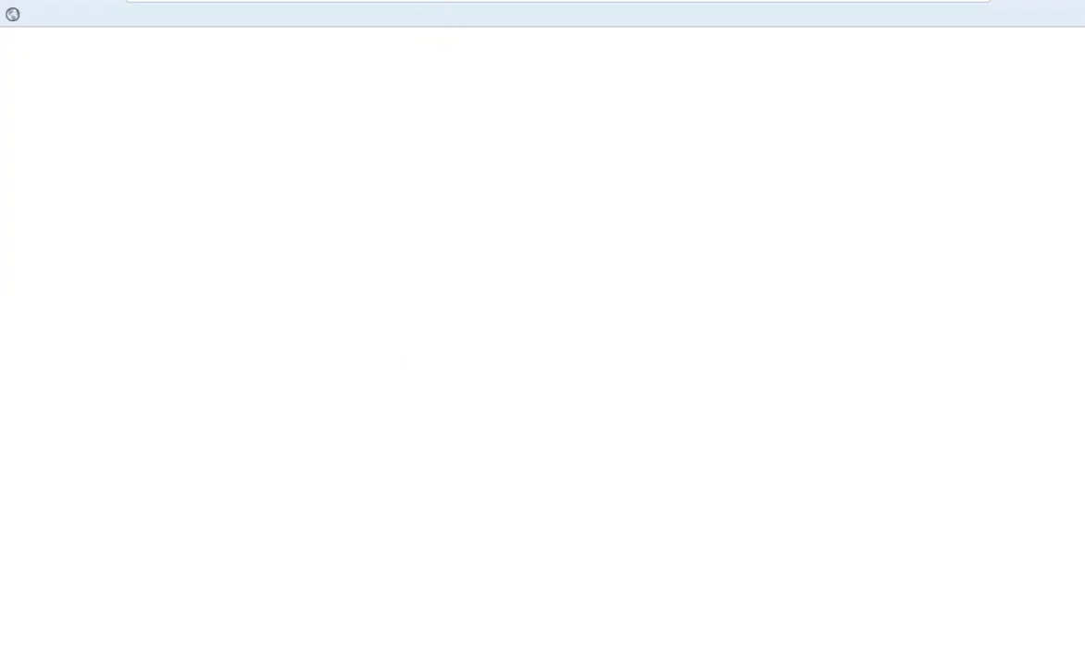
left_click_drag(569, 14, 566, 100)
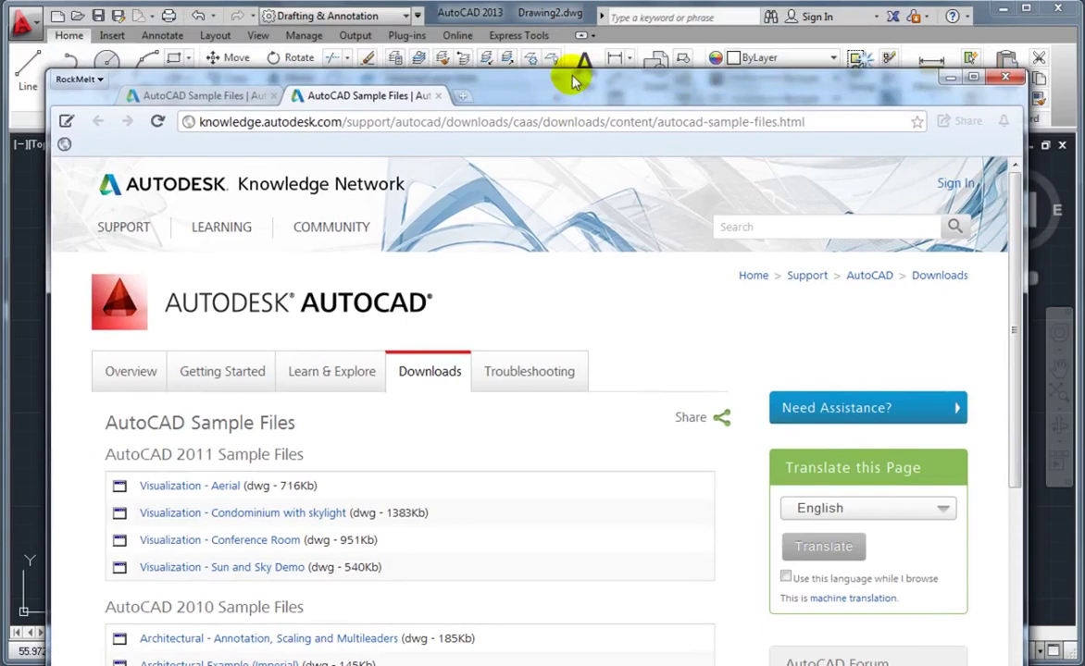
mouse_move(574, 70)
left_mouse_down()
mouse_move(581, 378)
mouse_move(593, 92)
left_mouse_up()
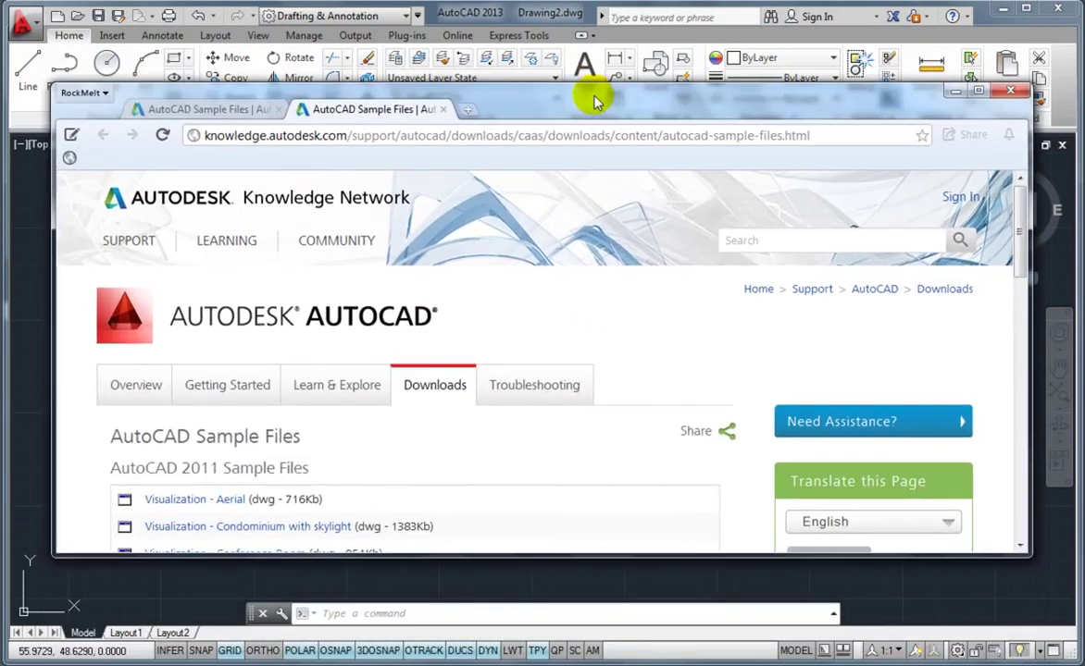
Browse the AutoCAD sample files list and download the Visualization - Aerial drawing.
scroll(393, 280, "down", 10)
scroll(389, 275, "down", 3)
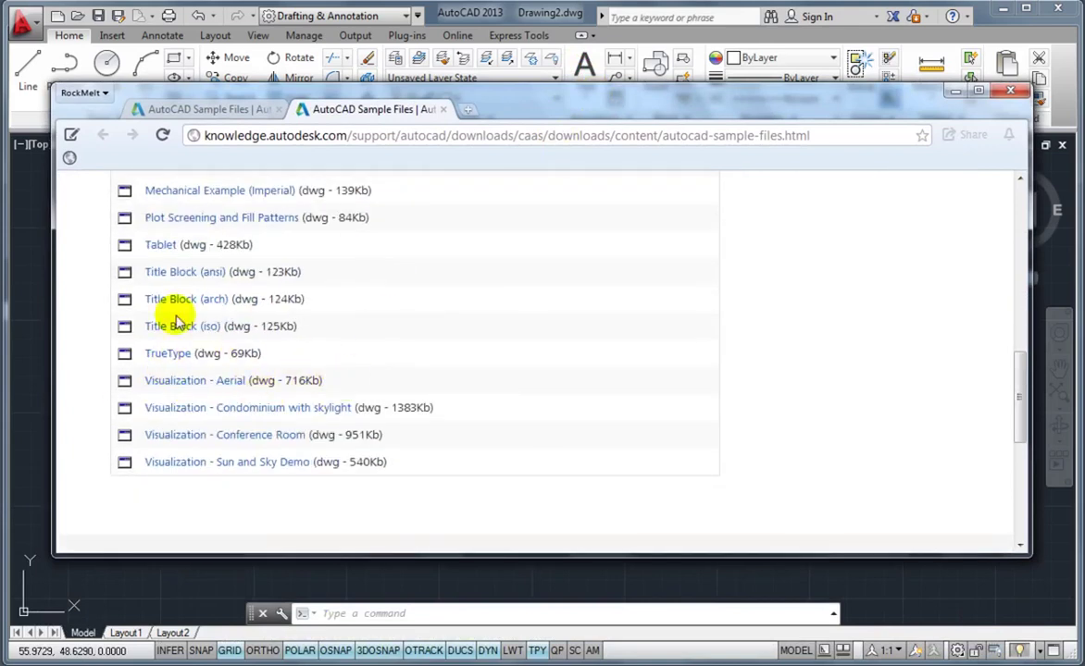
scroll(221, 223, "up", 5)
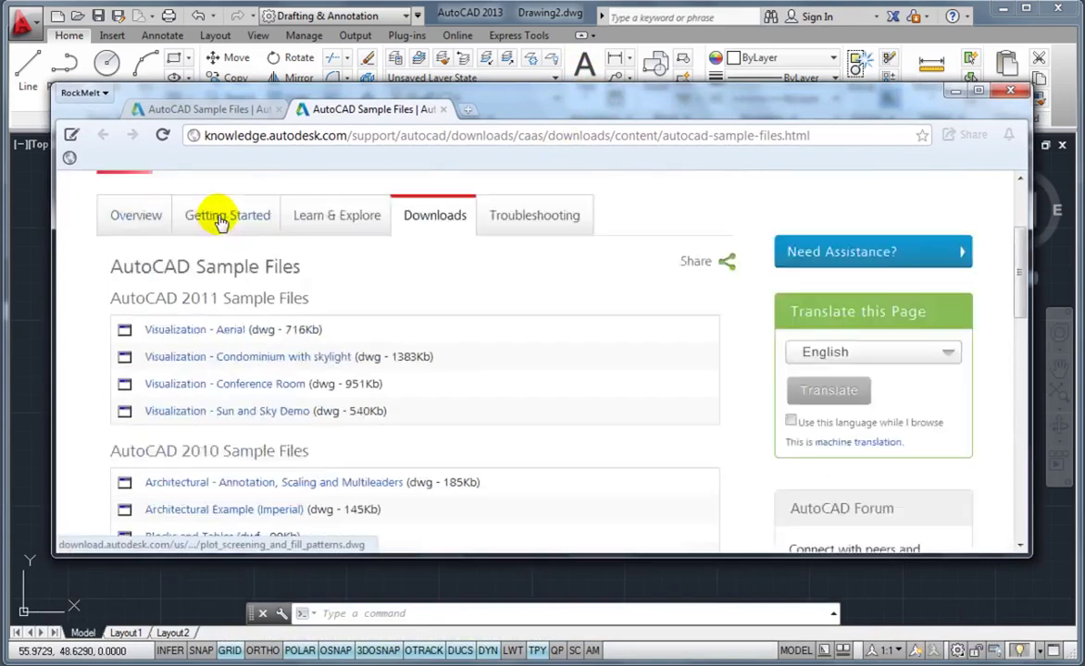
scroll(220, 222, "down", 3)
scroll(219, 218, "down", 5)
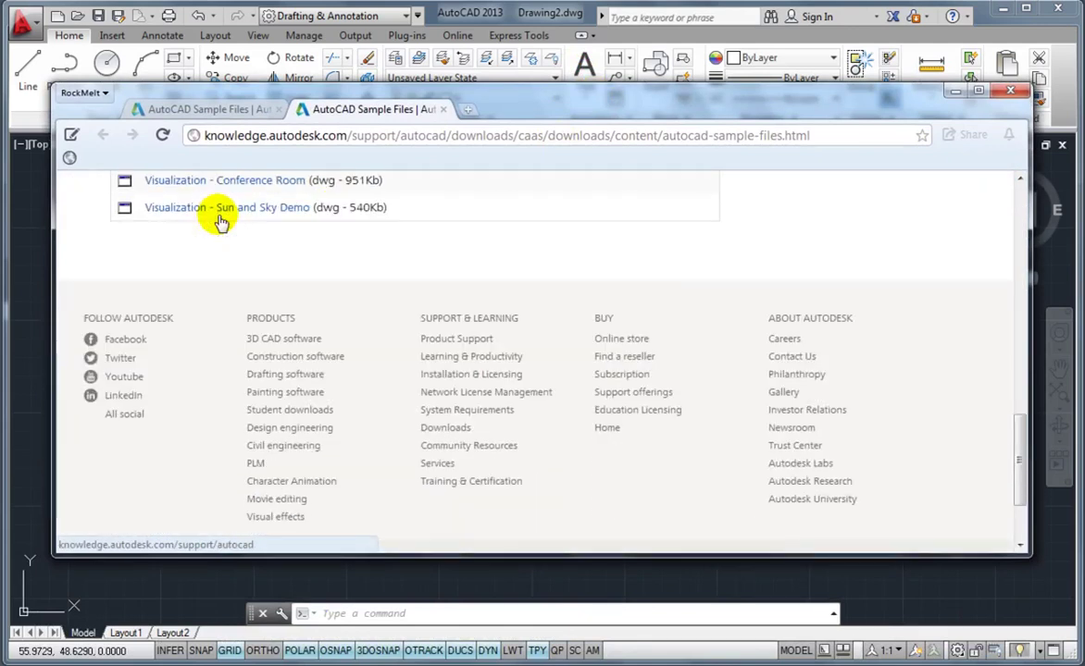
scroll(223, 223, "up", 2)
left_click(182, 298)
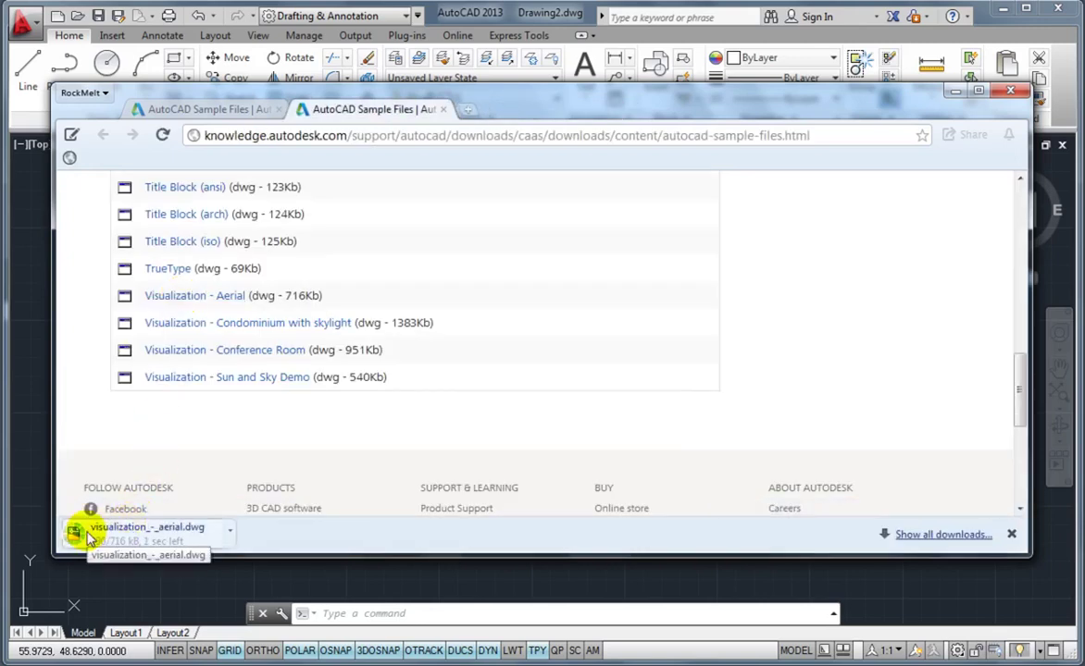
Open the downloaded visualization_-_aerial.dwg from its download folder in AutoCAD and inspect the 3D model.
left_click(957, 536)
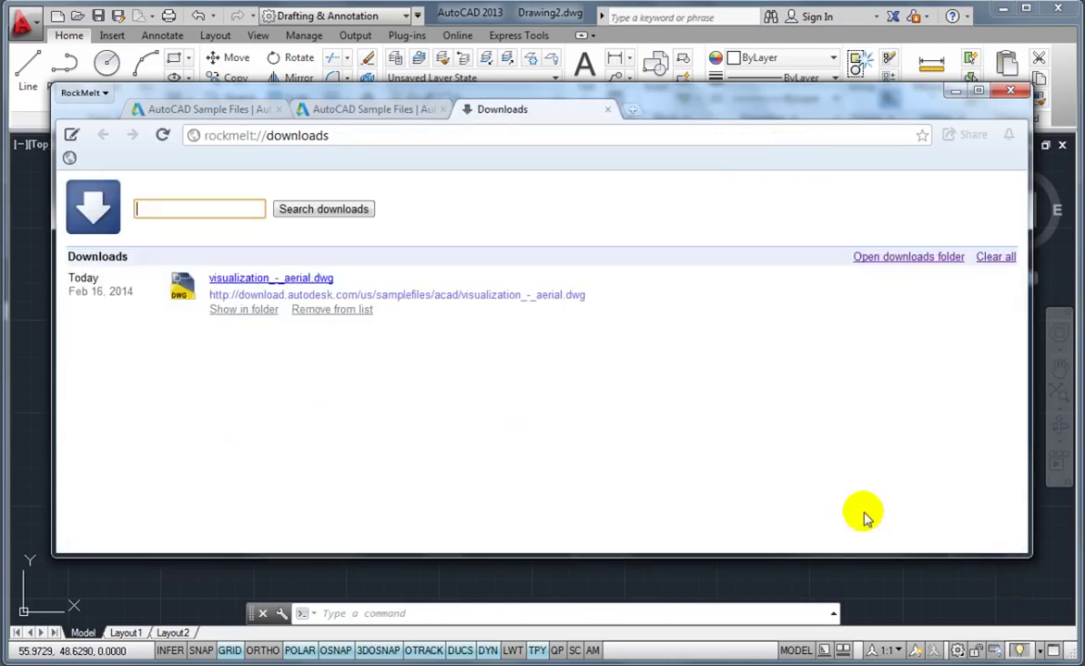
left_click(232, 313)
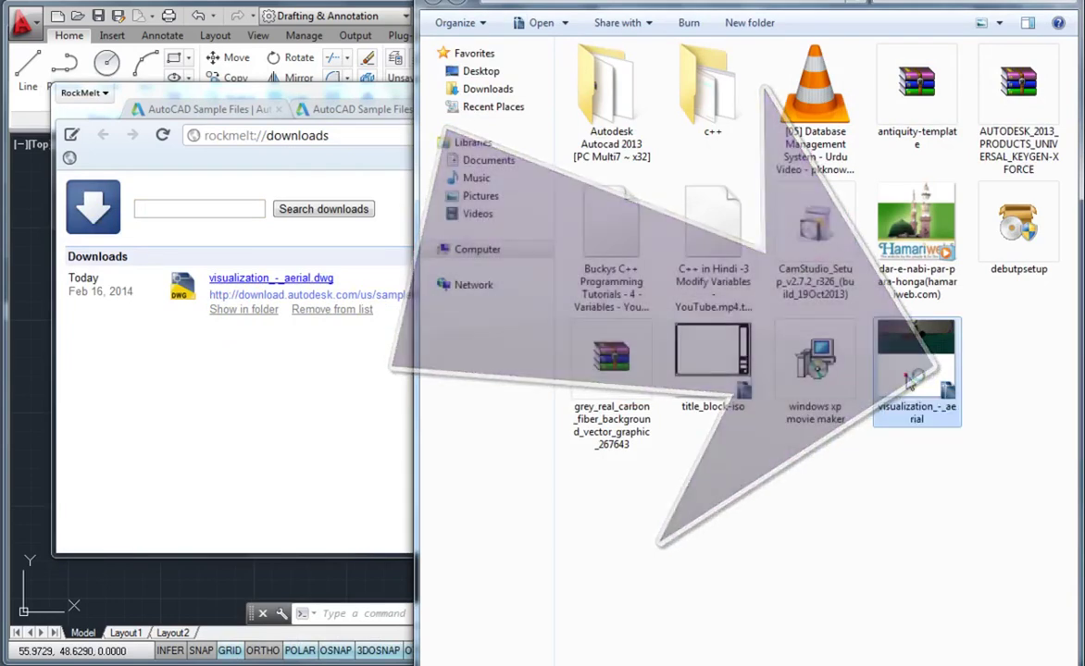
double_click(912, 371)
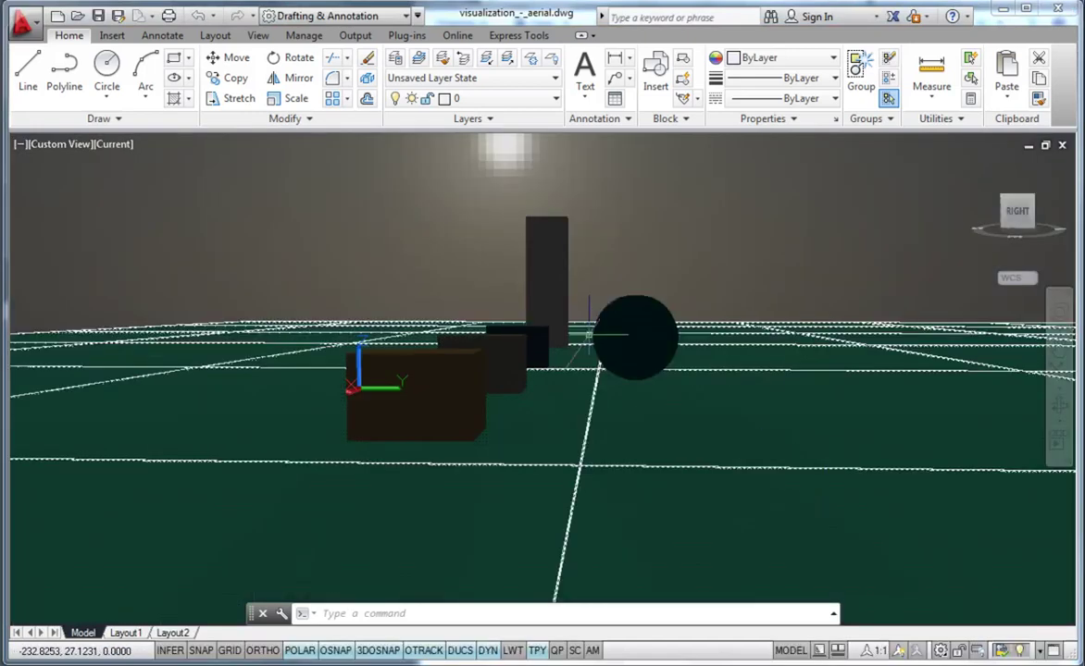
scroll(544, 370, "up", 1)
left_click(540, 369)
mouse_move(541, 368)
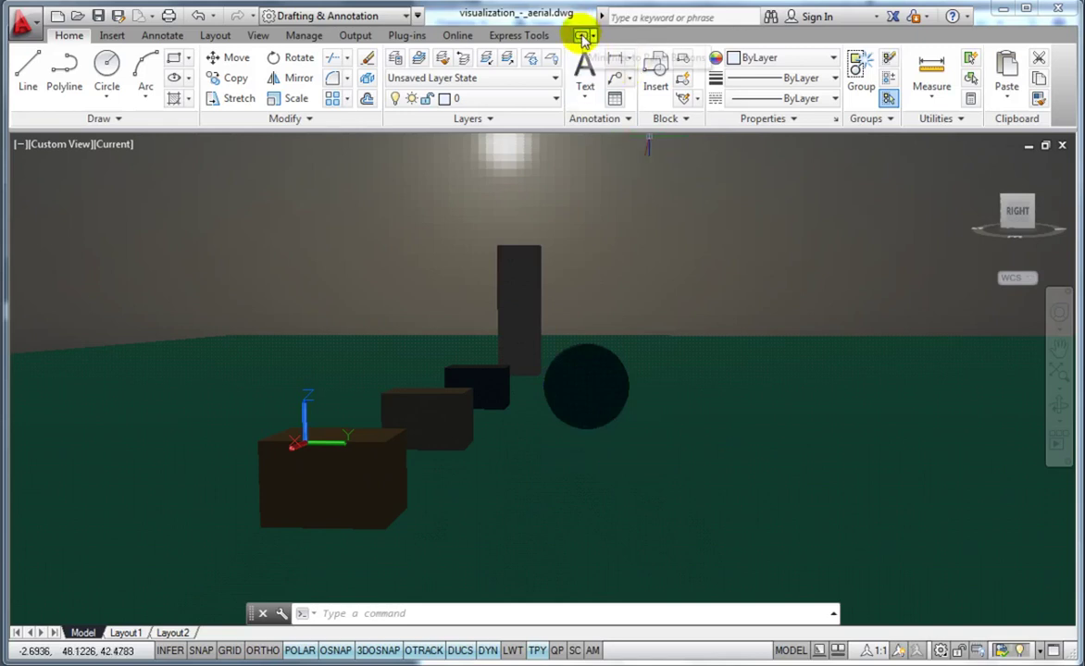
Close the current visualization_-_aerial.dwg drawing and return to Drawing2.dwg.
left_click(23, 28)
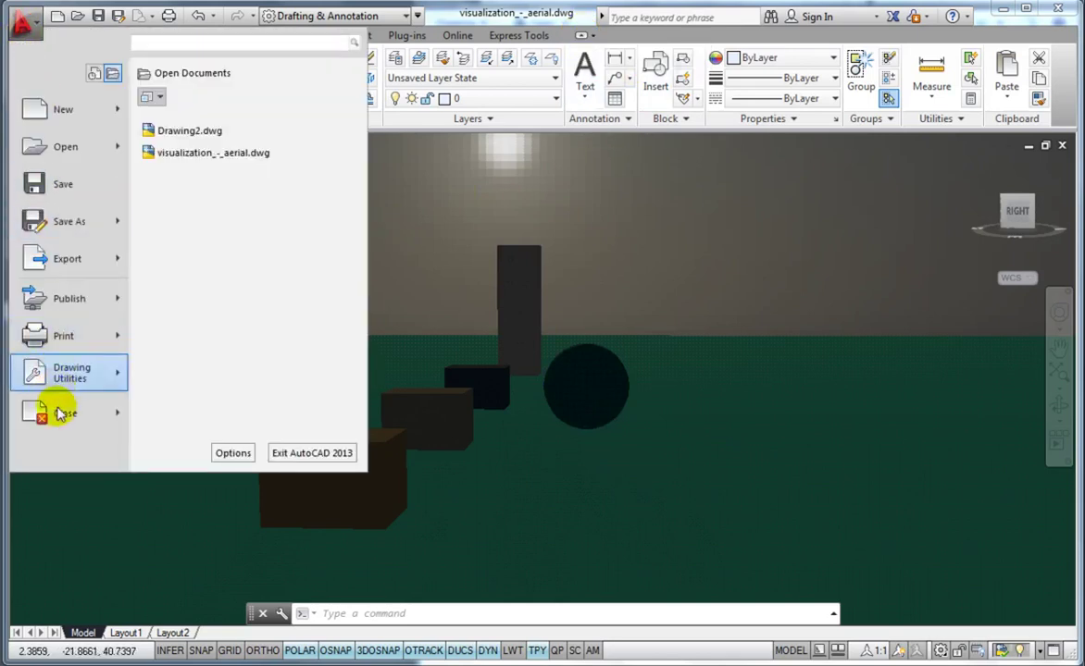
mouse_move(63, 417)
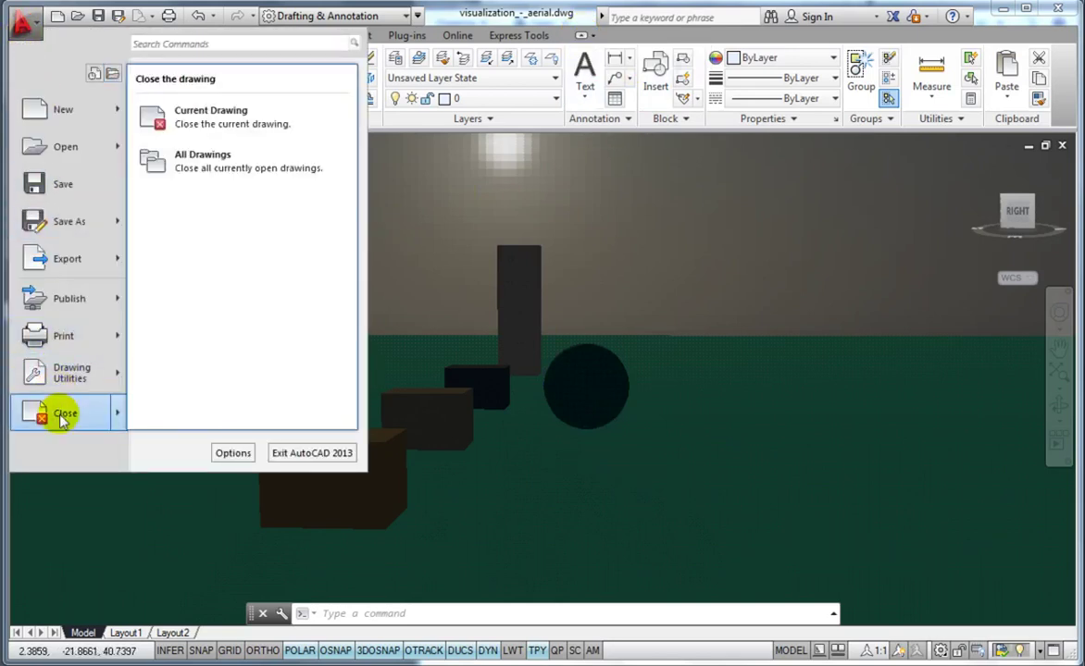
left_click(246, 112)
left_click(583, 377)
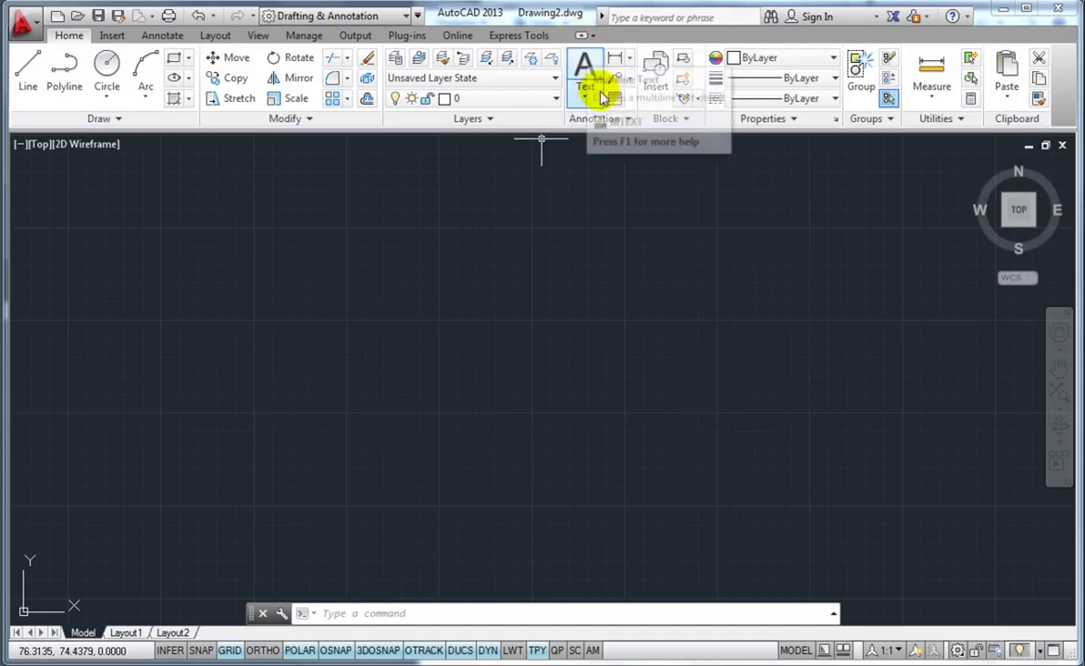
Cycle the ribbon through its panel buttons, panel titles and tabs-only states, and restore the full ribbon.
left_click(580, 37)
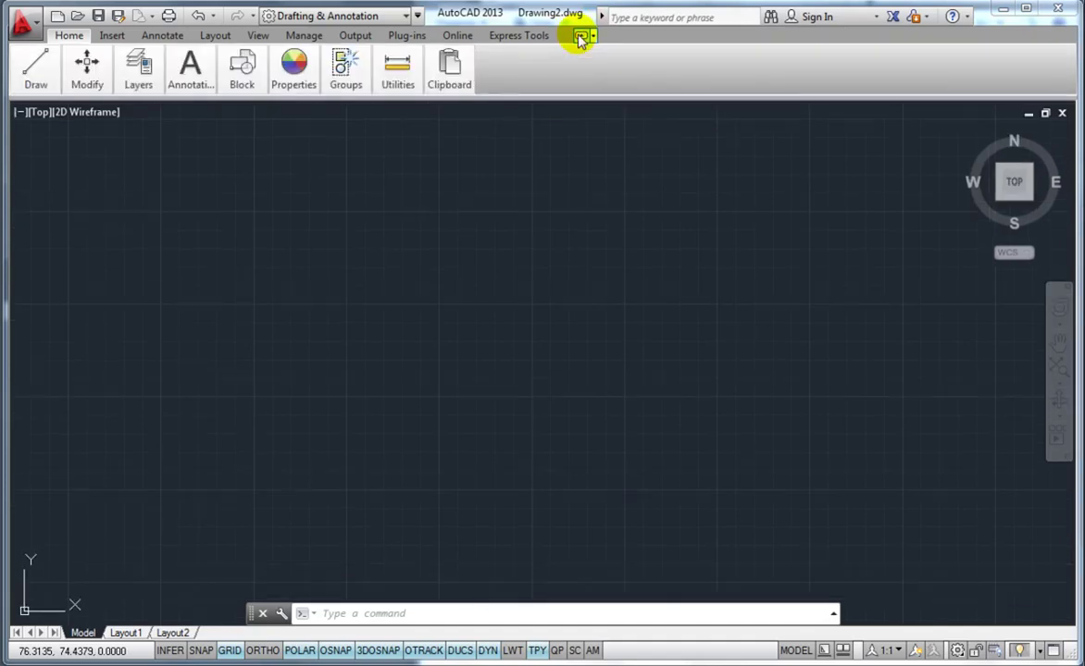
left_click(580, 38)
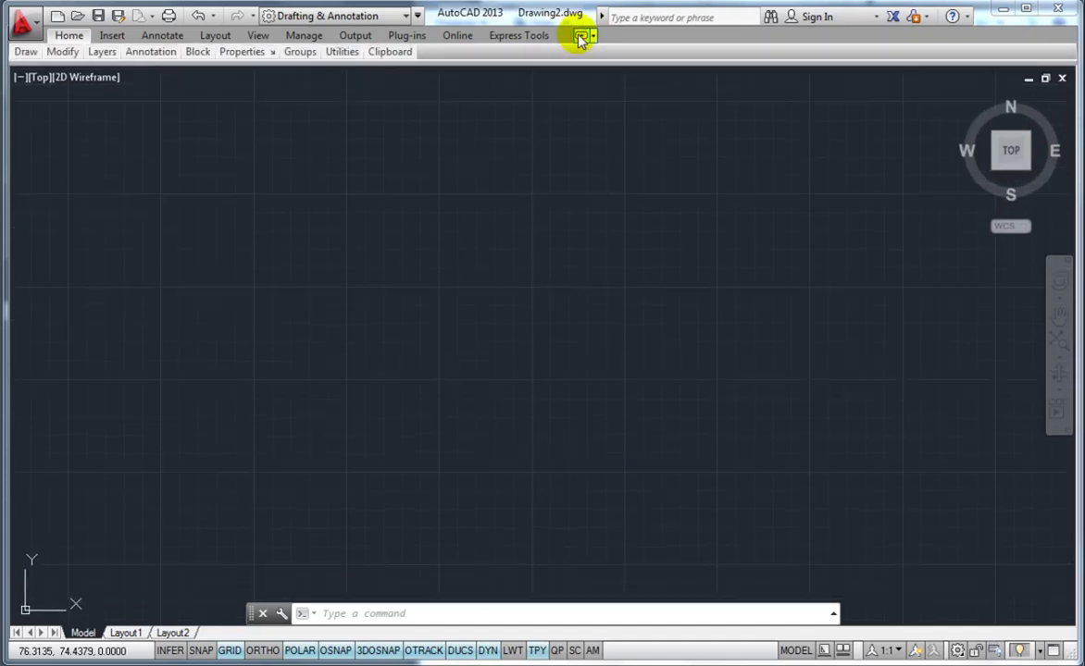
left_click(580, 37)
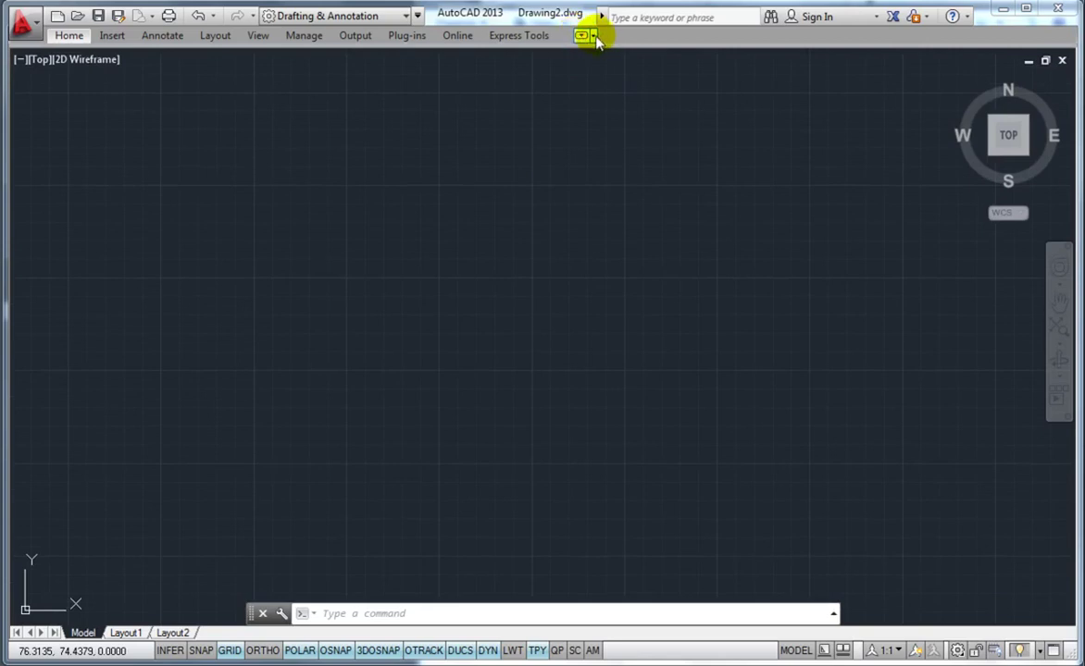
left_click(592, 36)
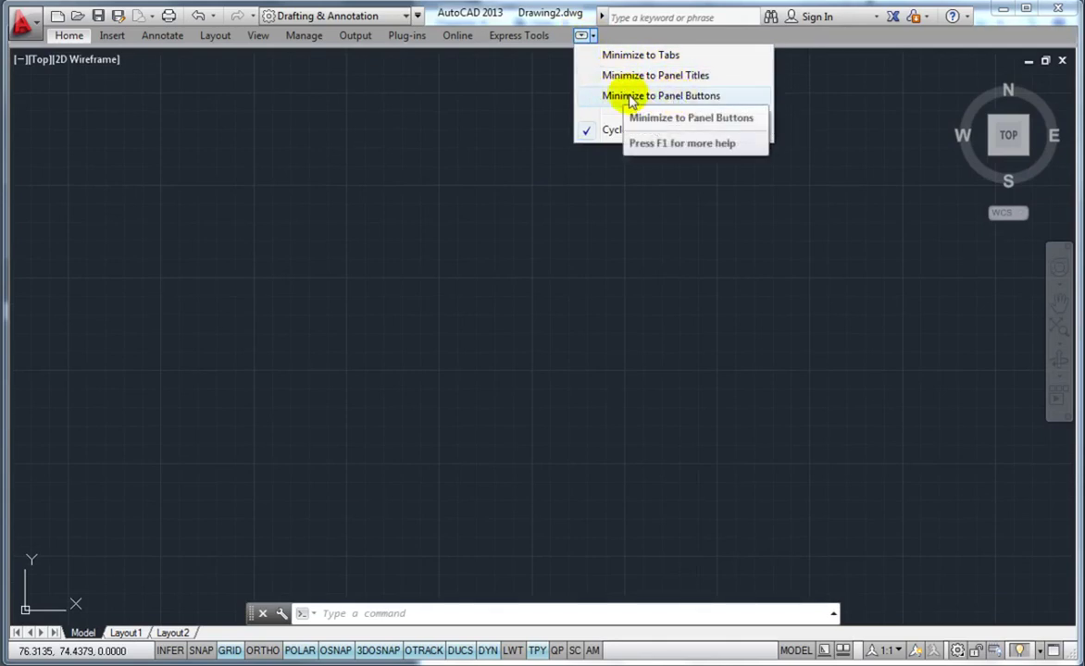
left_click(582, 37)
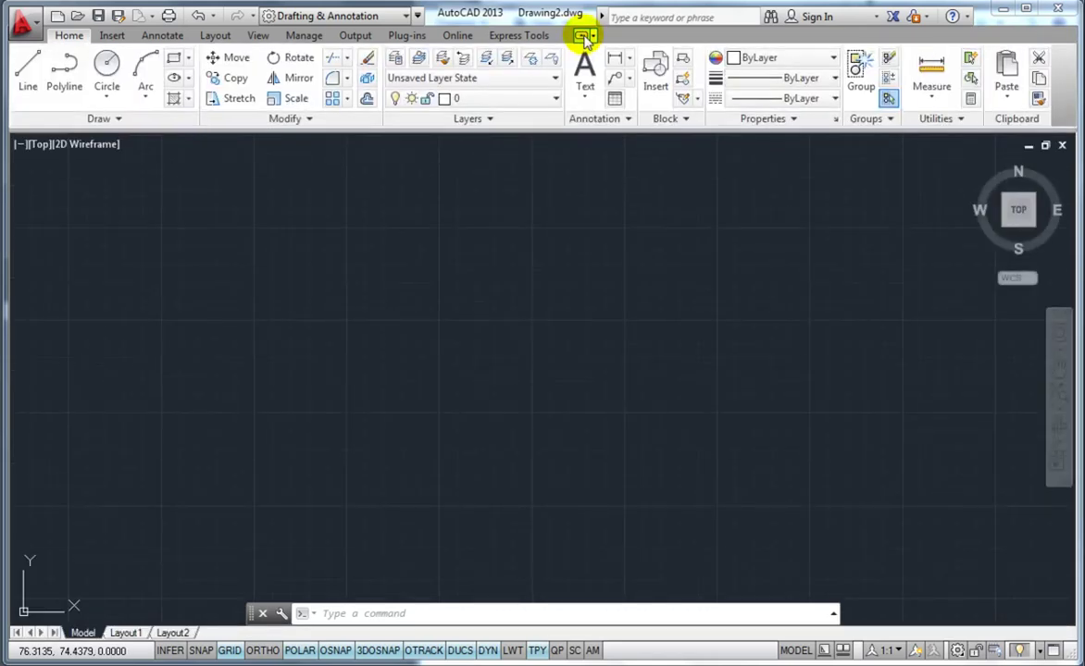